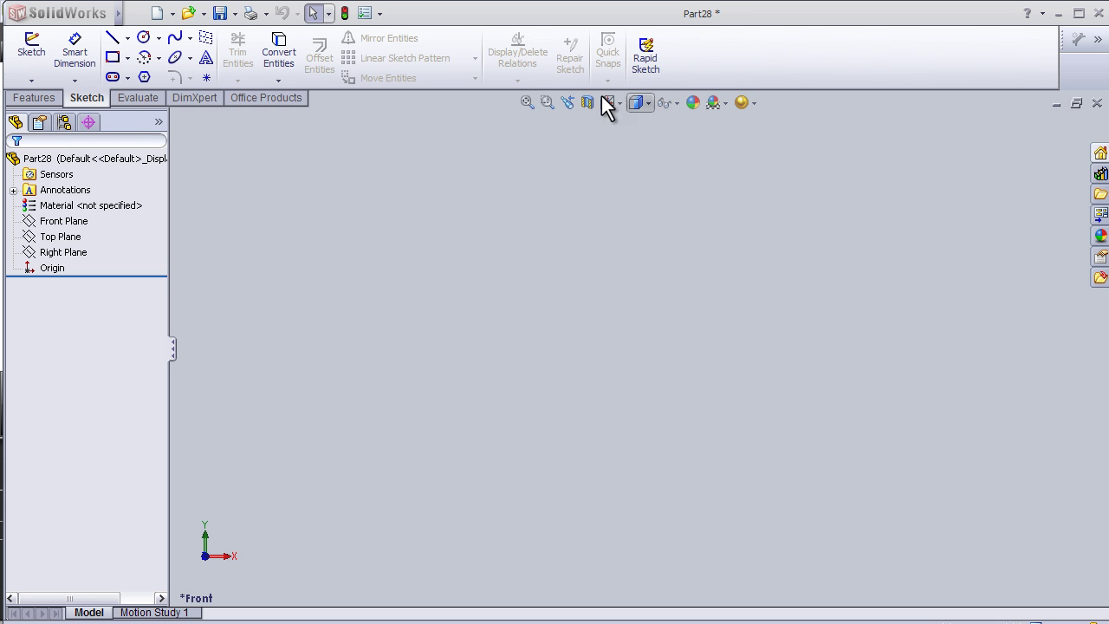
Start a new sketch on the Front Plane with the Line tool.
click(34, 99)
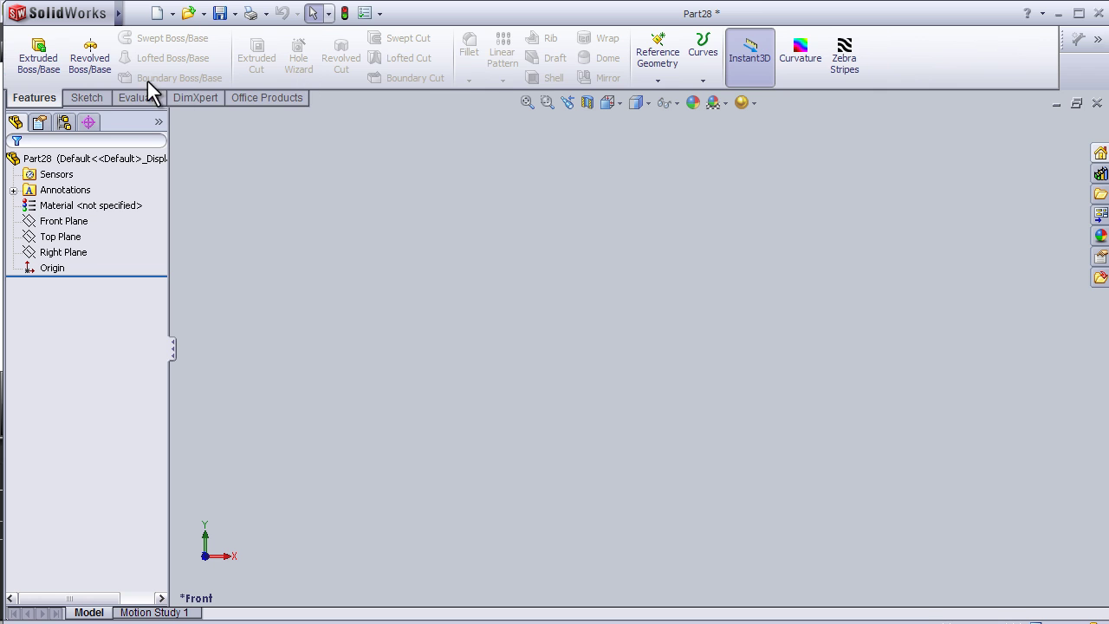
click(89, 98)
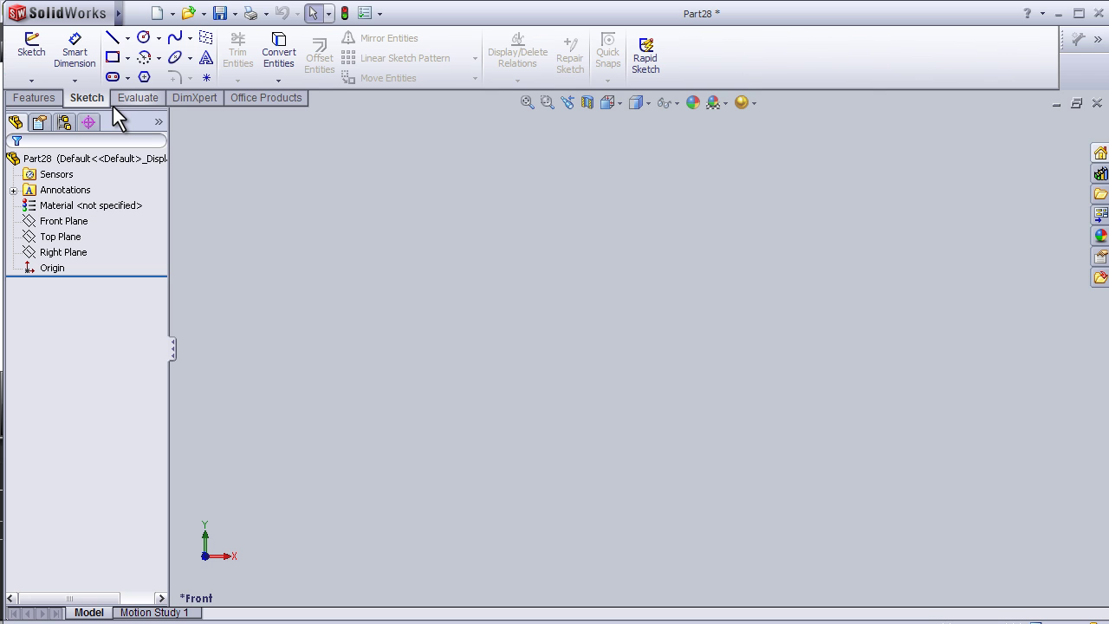
click(114, 44)
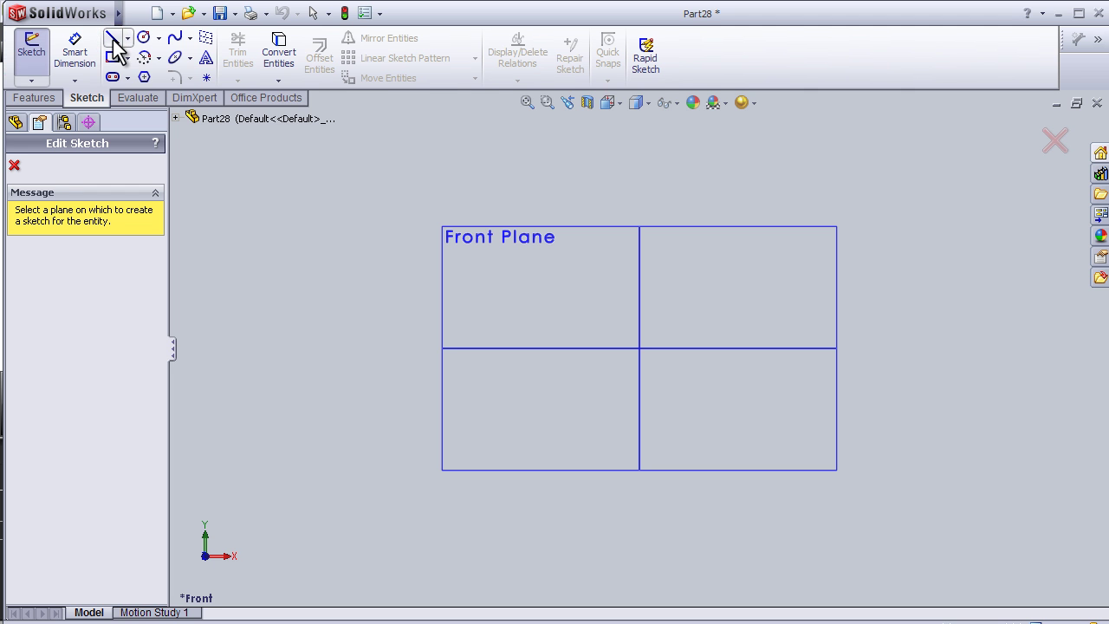
middle_drag(754, 178, 753, 235)
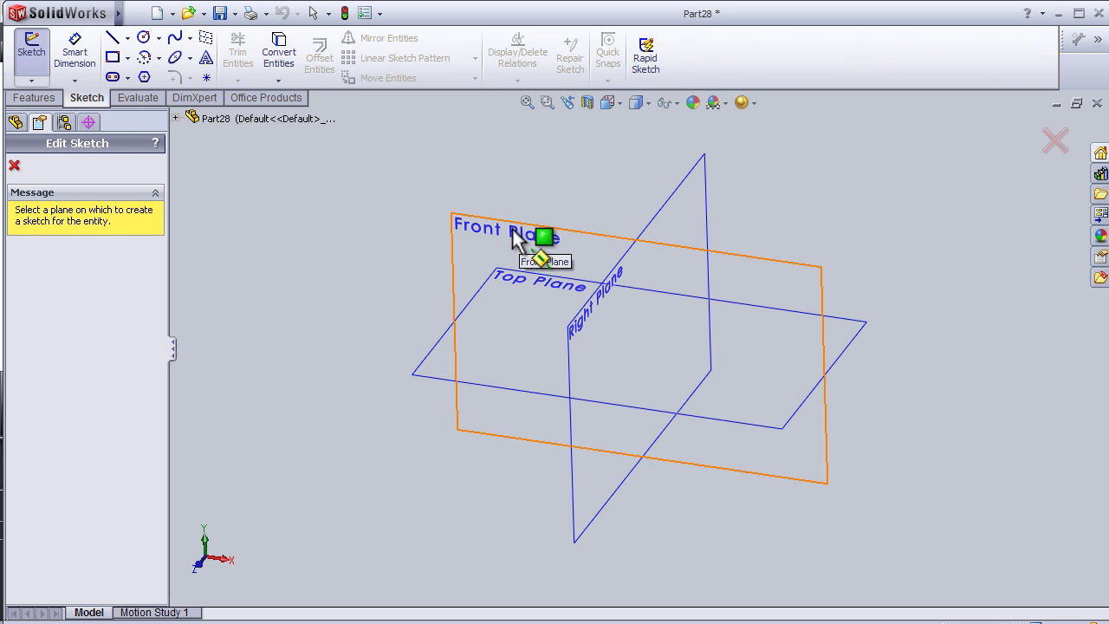
click(561, 238)
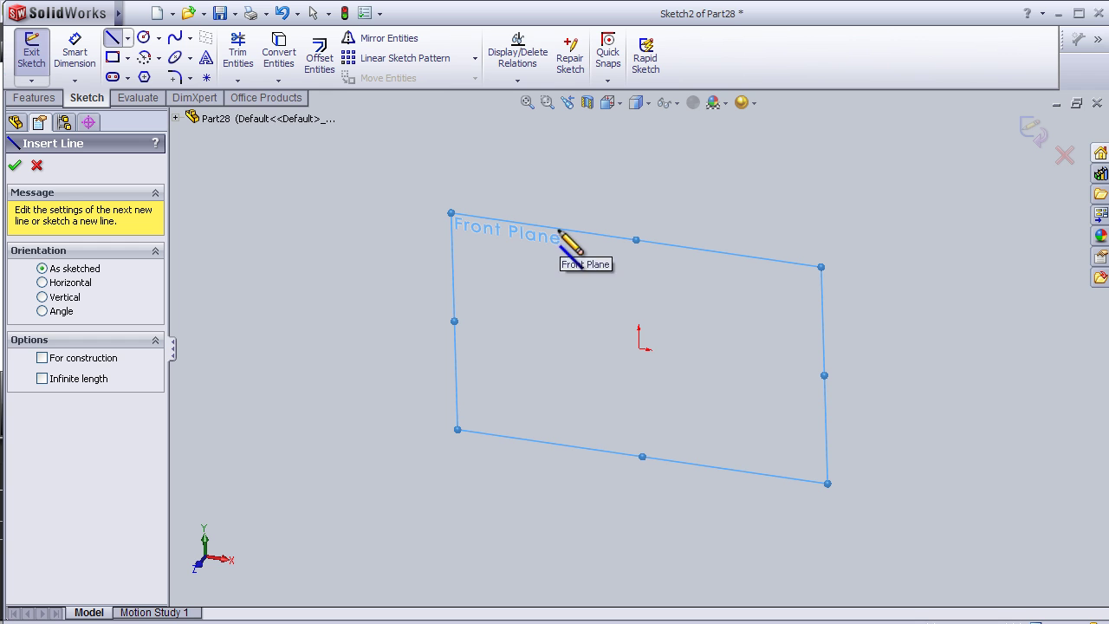
click(62, 283)
click(49, 310)
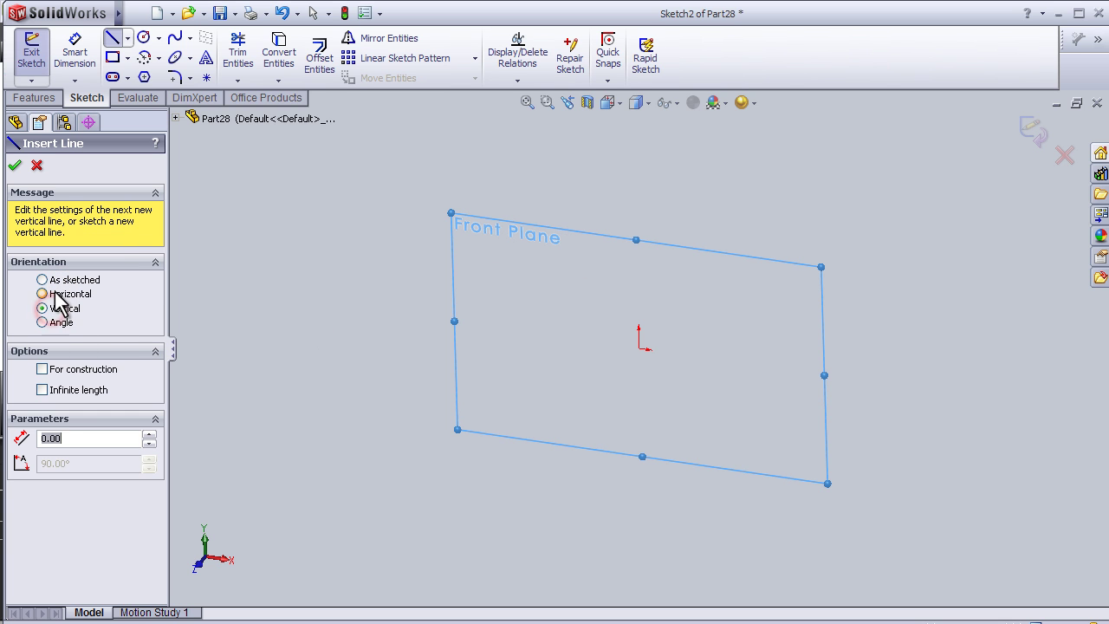
click(57, 282)
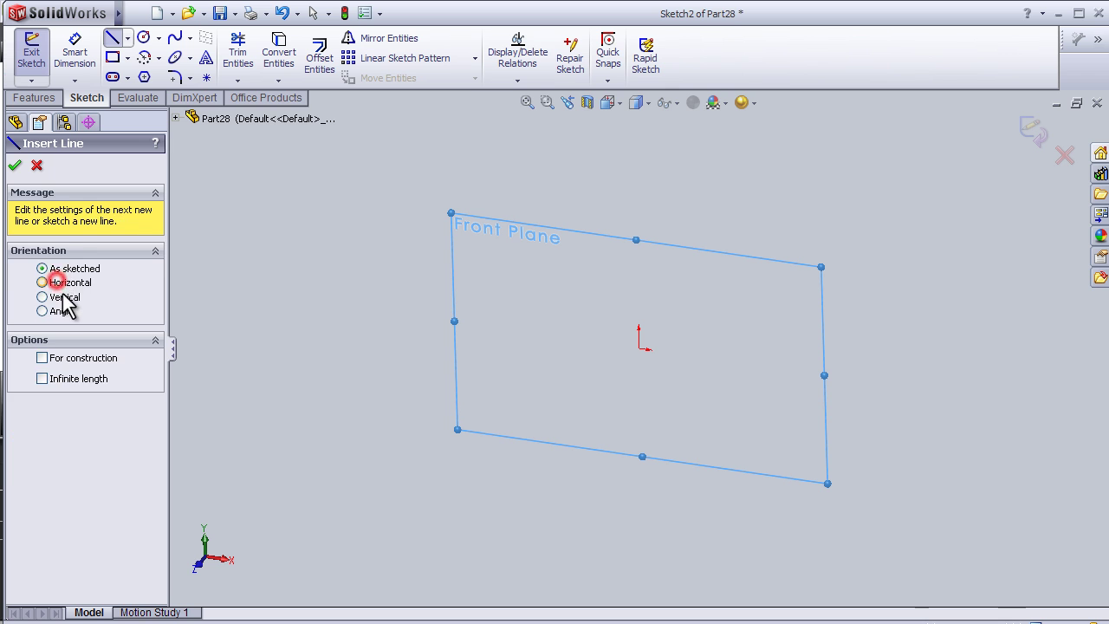
click(16, 166)
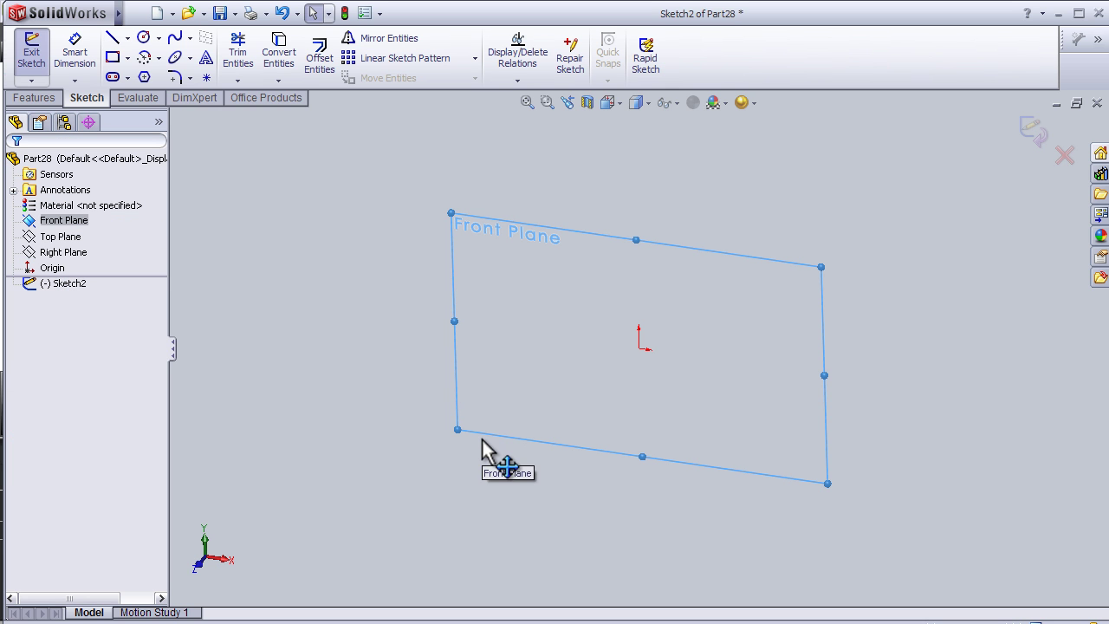
Switch to the Front view and sketch a sloped line about 97 long, rising rightward to just above and left of the origin.
key(space)
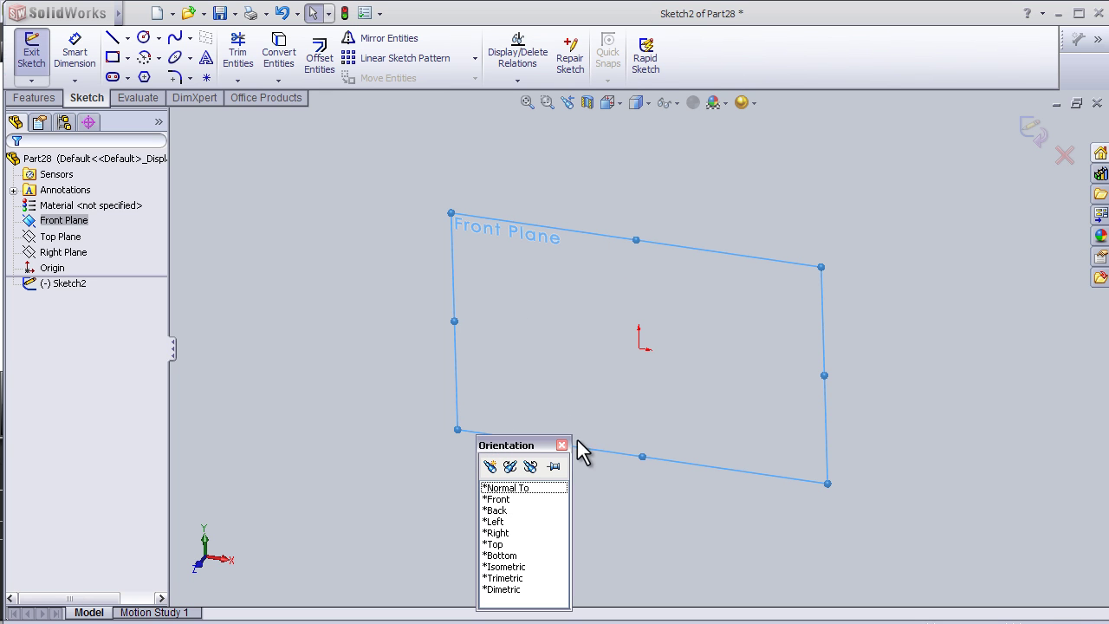
click(499, 499)
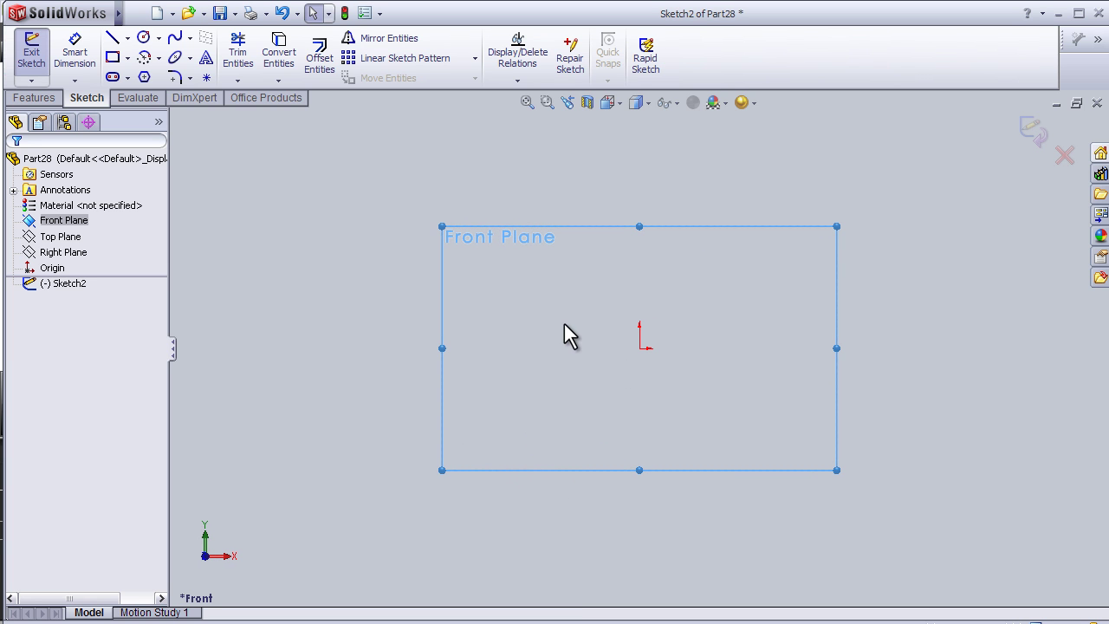
click(112, 40)
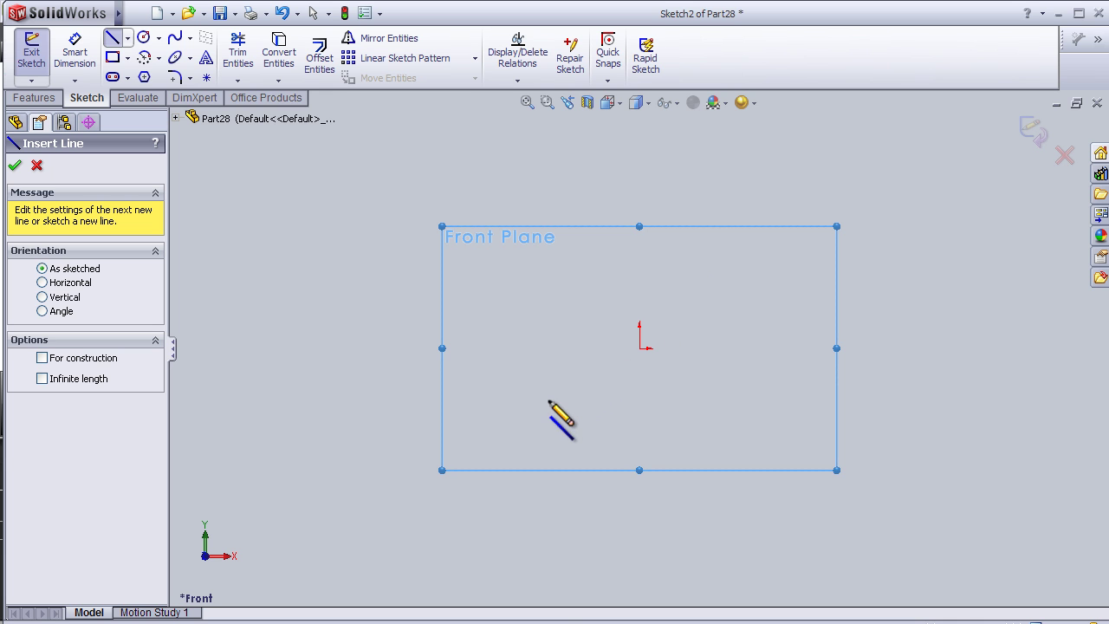
click(474, 412)
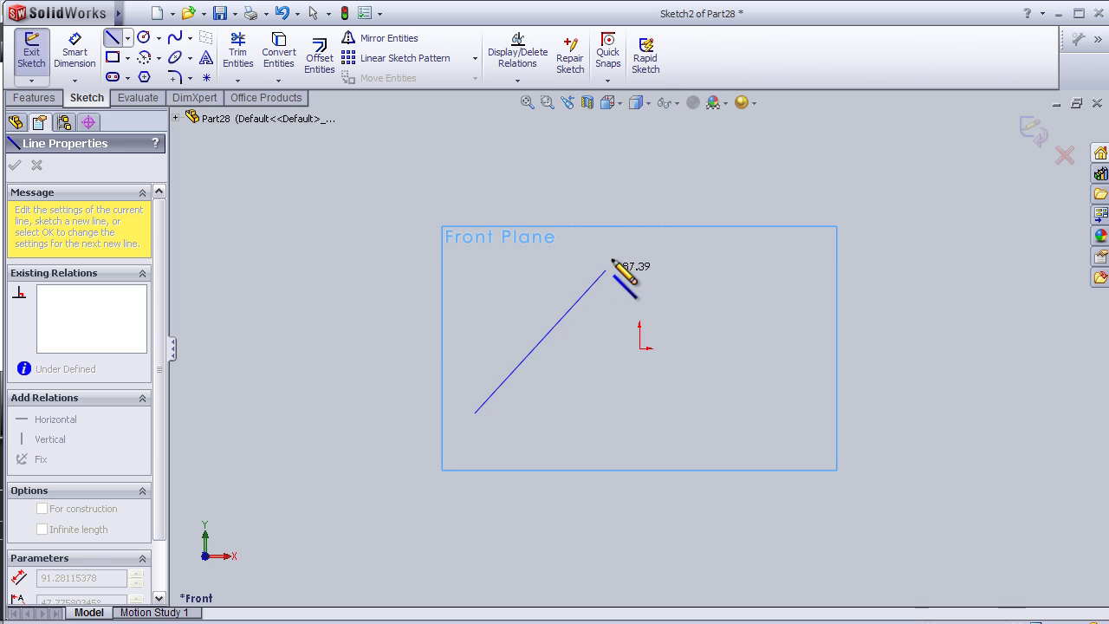
click(611, 248)
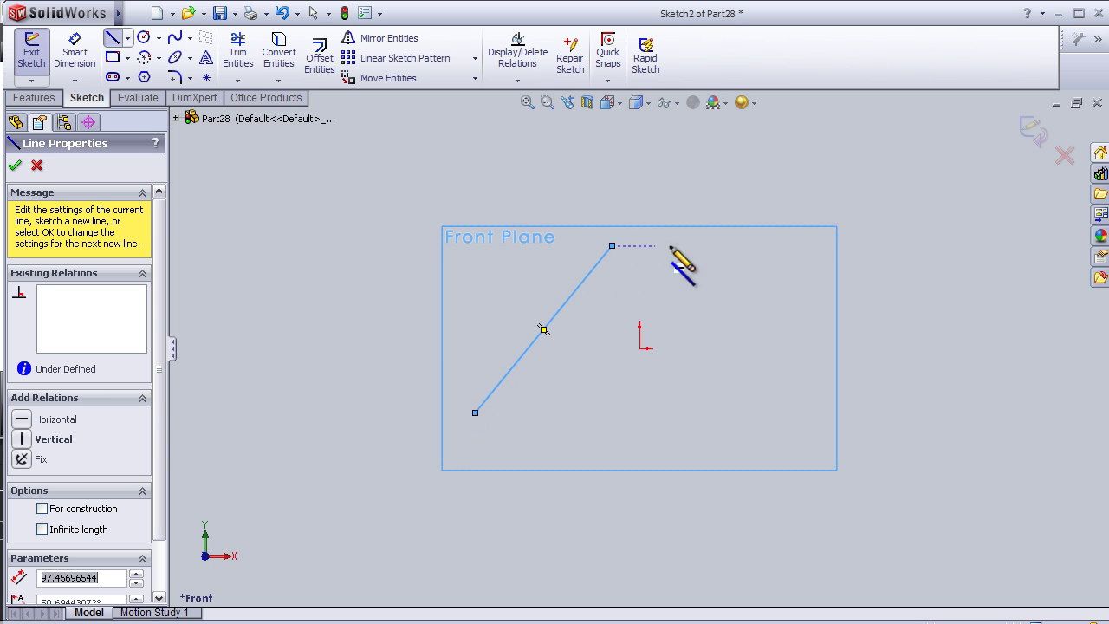
Sketch a connected line chain right of the origin, including an edge perpendicular to the sloped line, ending at that line's upper endpoint.
click(732, 247)
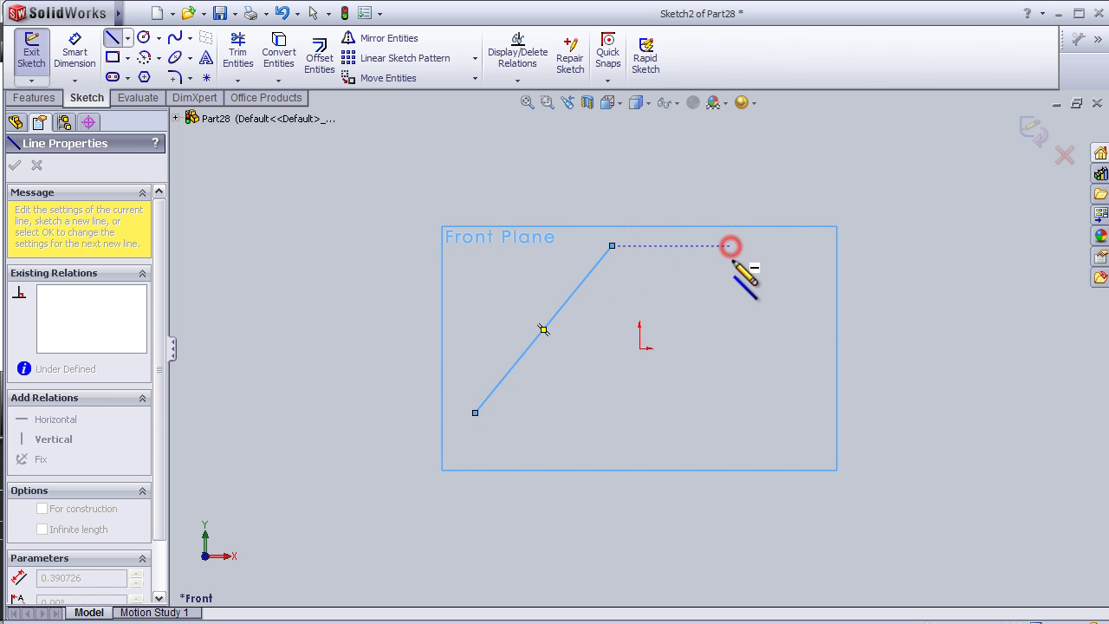
click(792, 413)
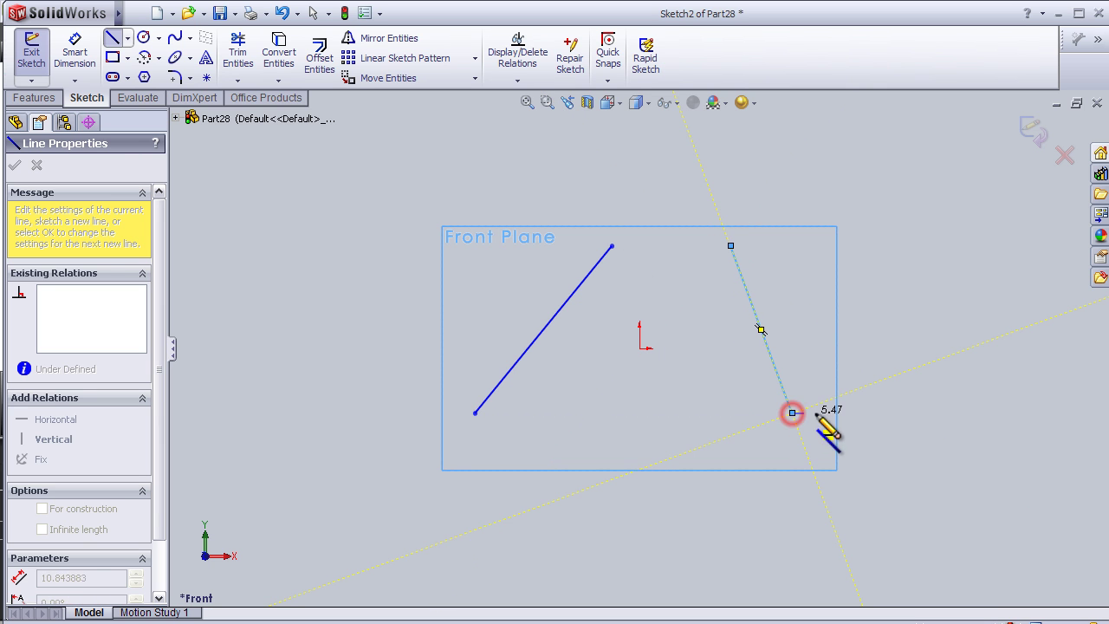
click(899, 413)
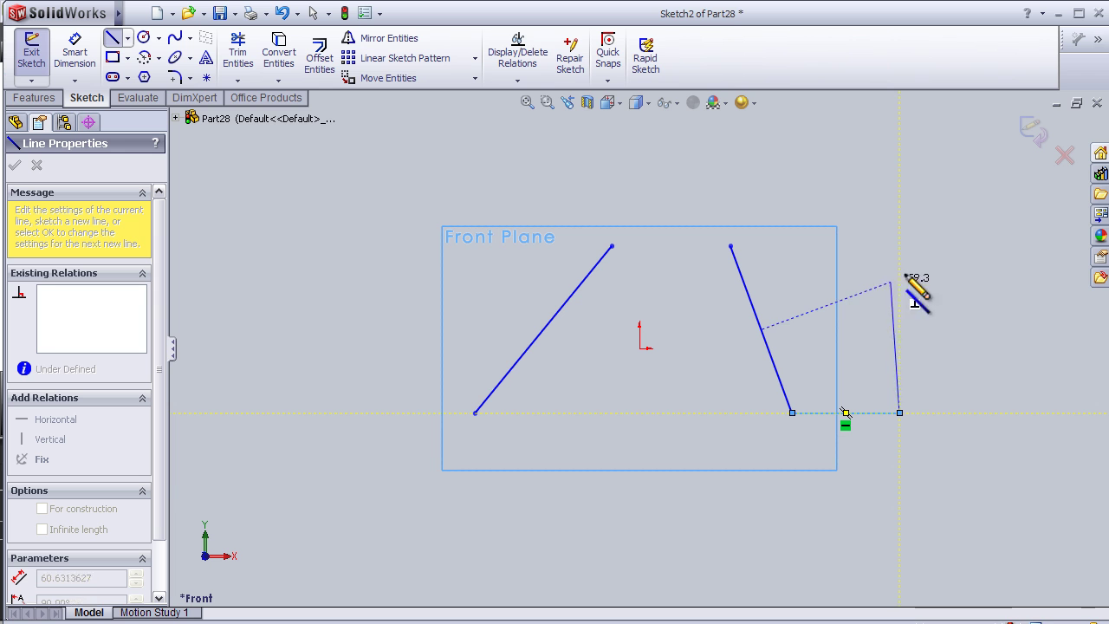
click(899, 220)
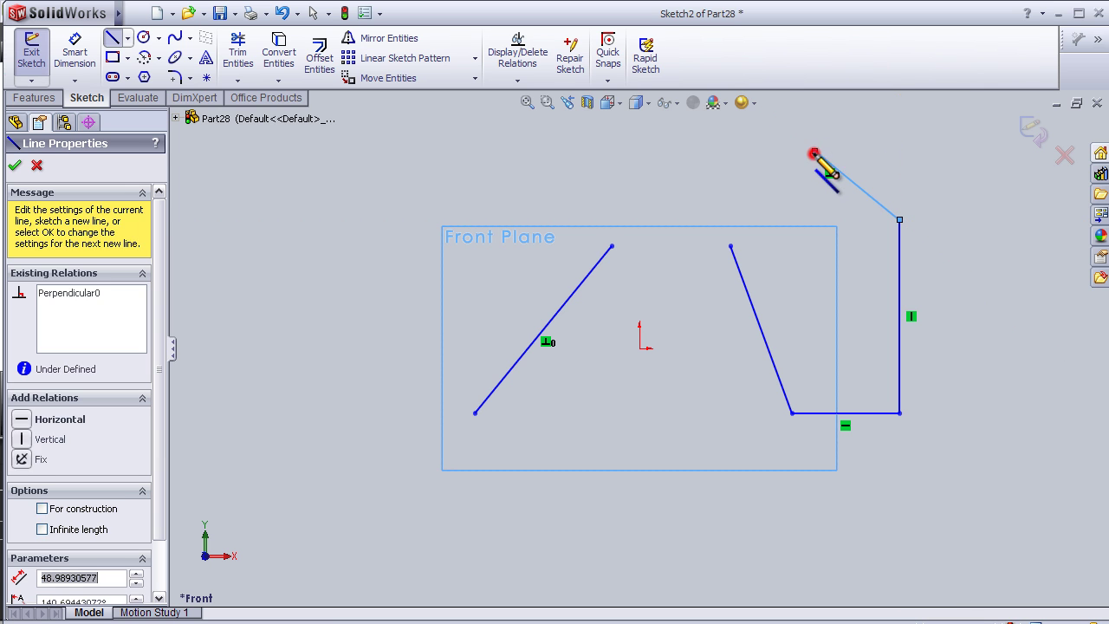
click(814, 151)
click(666, 152)
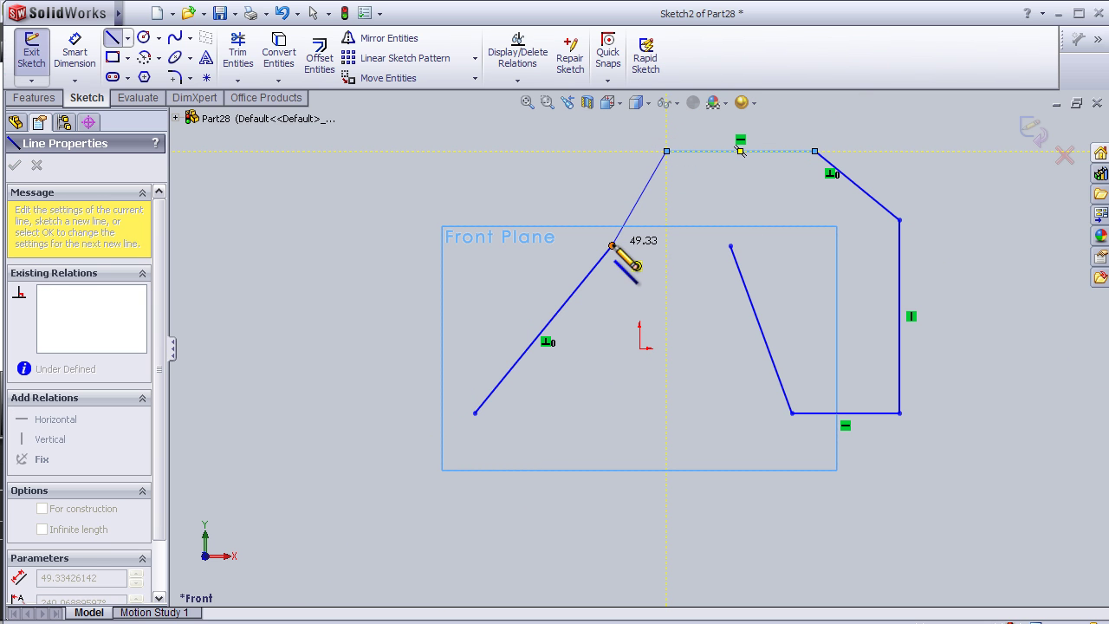
click(613, 246)
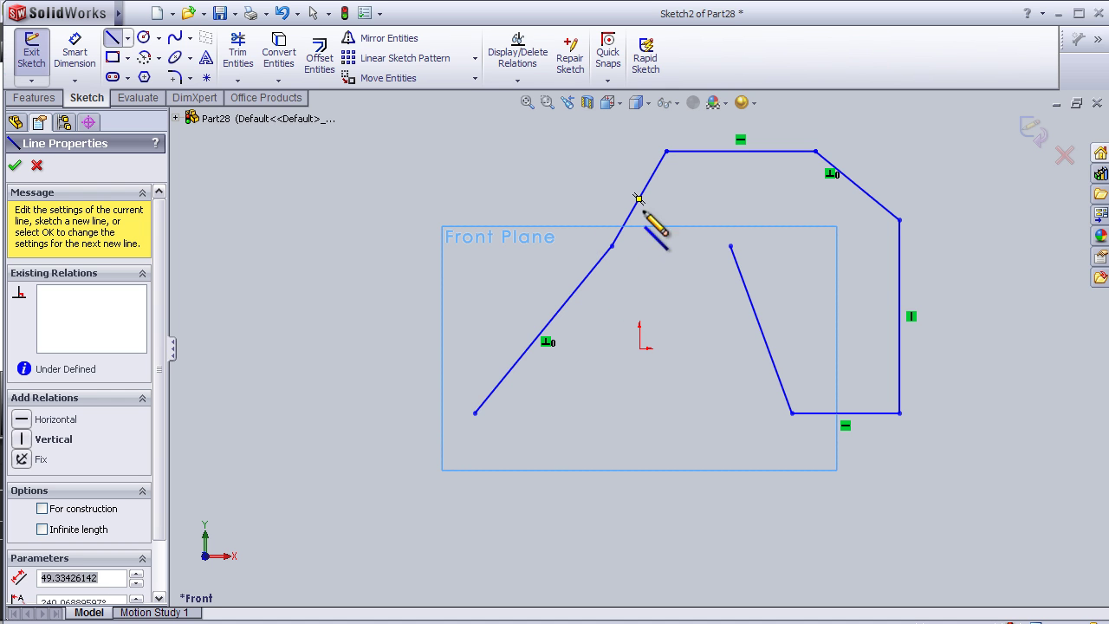
scroll(637, 425, up, 3)
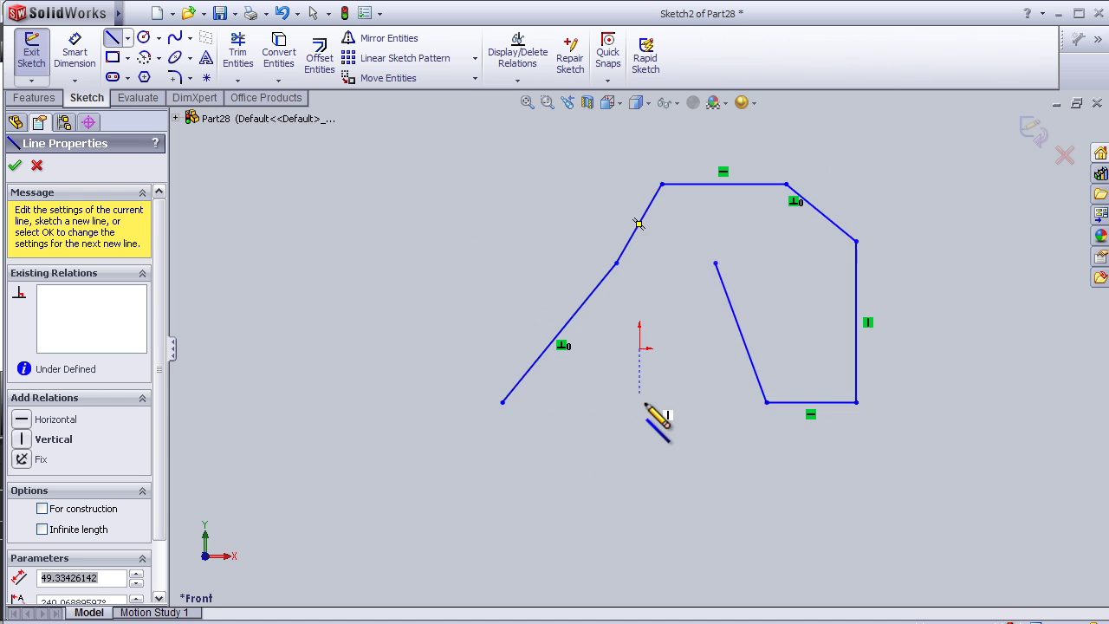
click(15, 166)
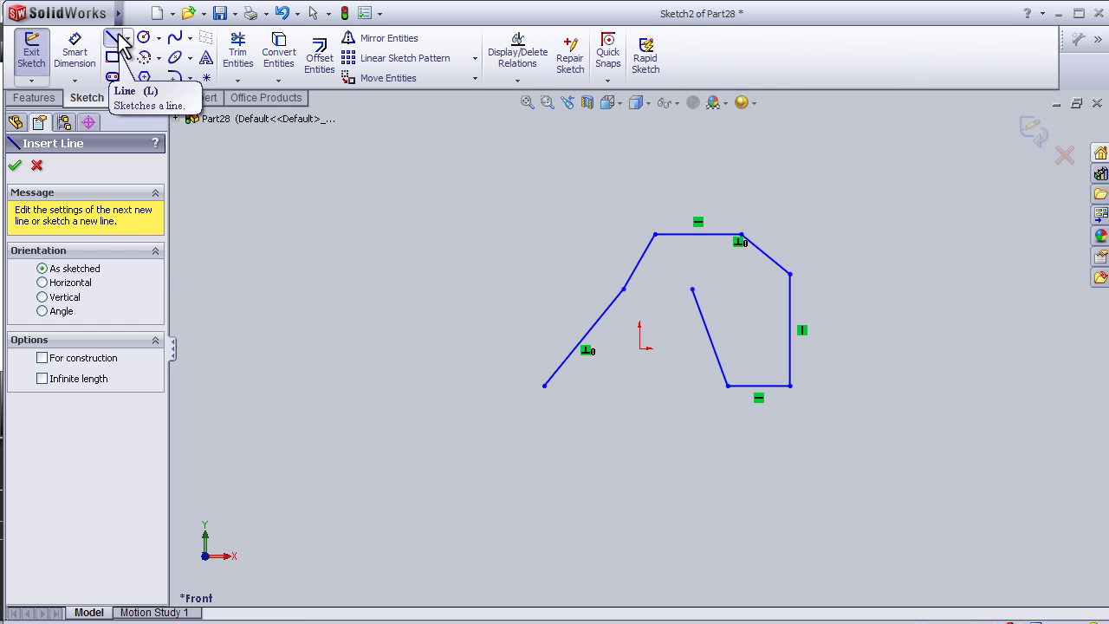
key(Escape)
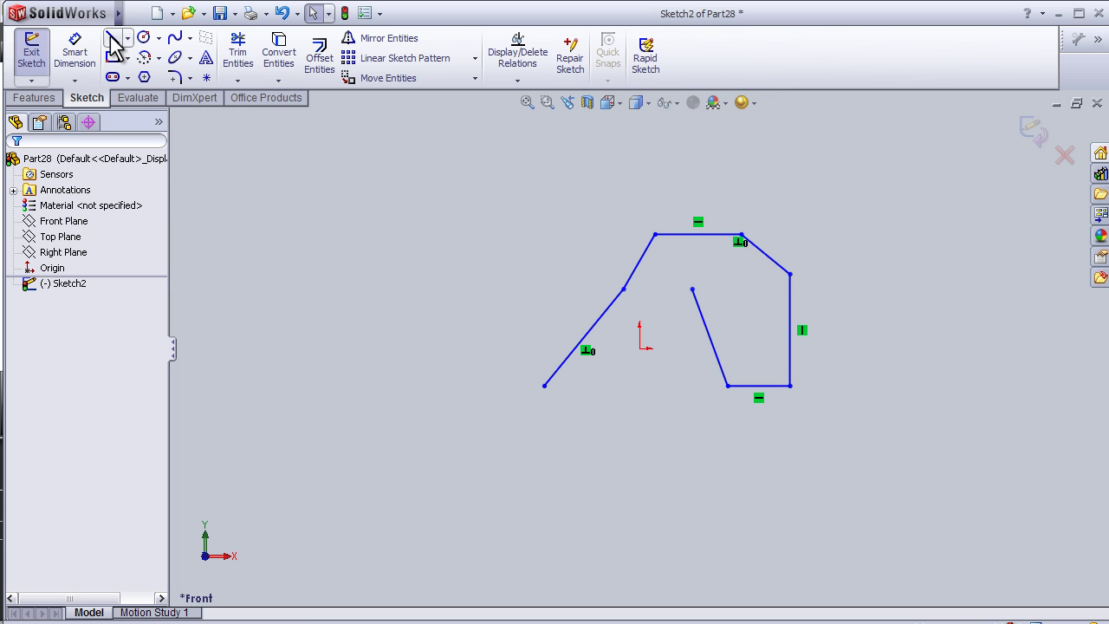
Sketch a closed slot outline left of the profile, using horizontal lines about 136 long and tangent 180° end arcs of about 63 radius.
click(112, 39)
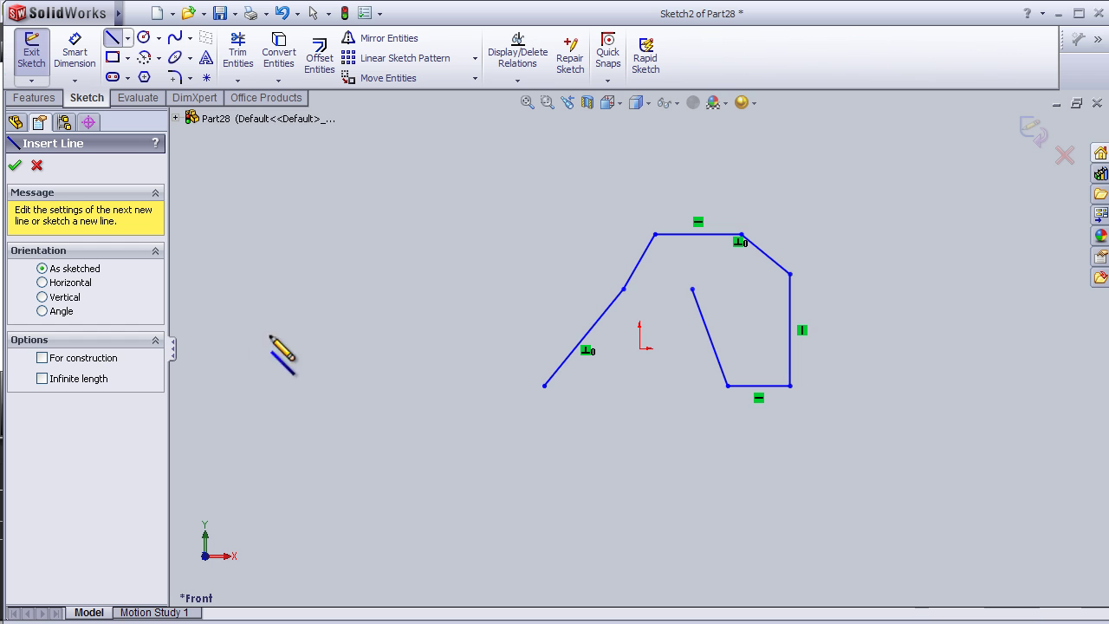
click(261, 225)
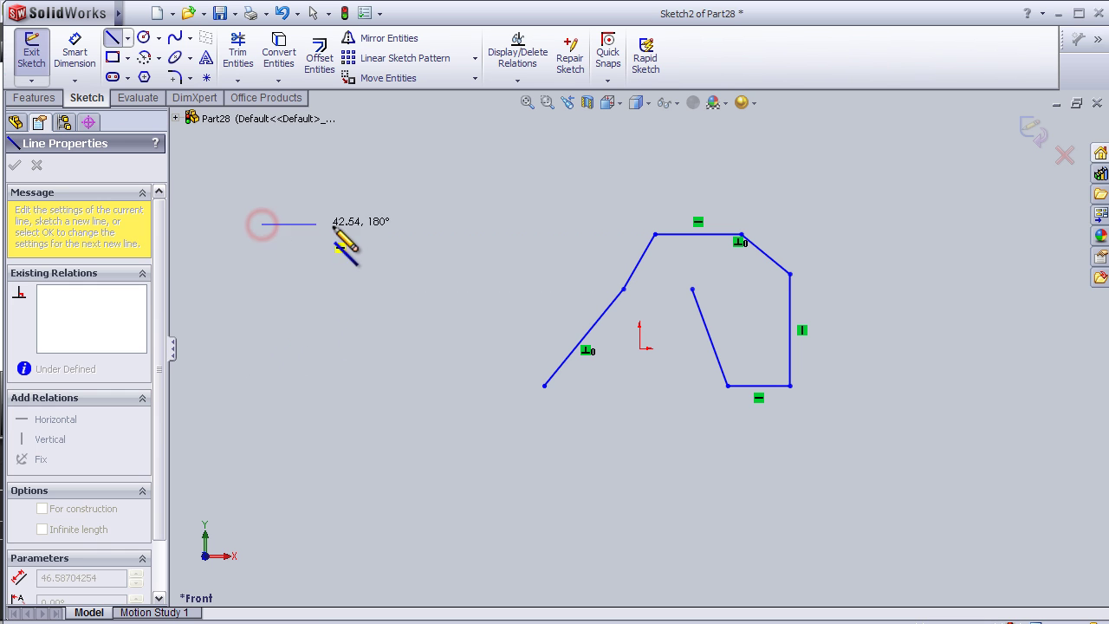
click(436, 224)
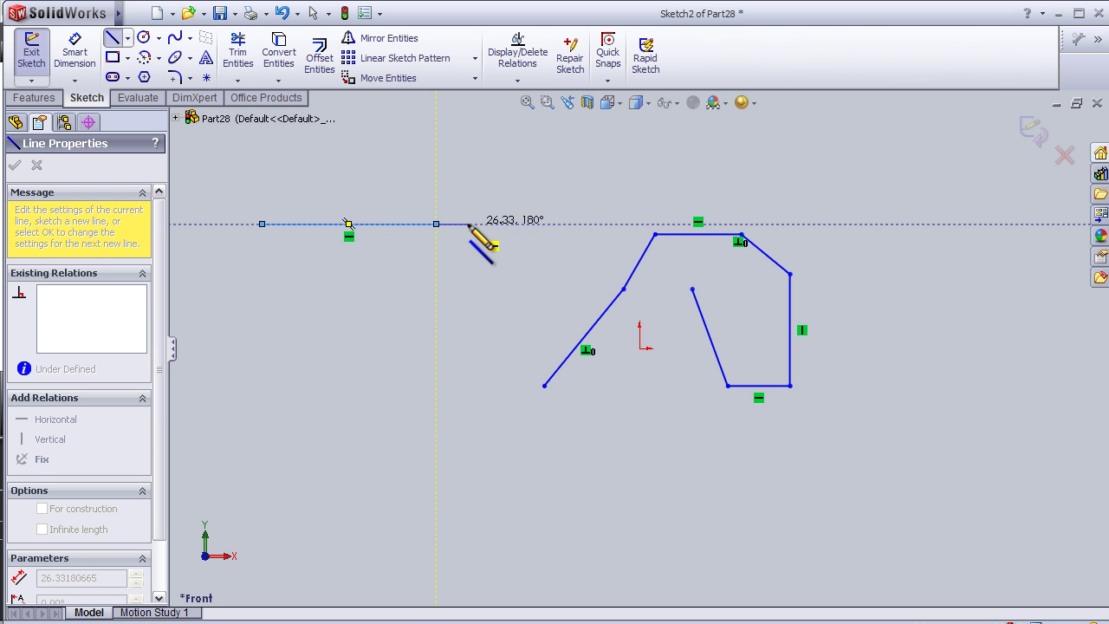
double_click(436, 225)
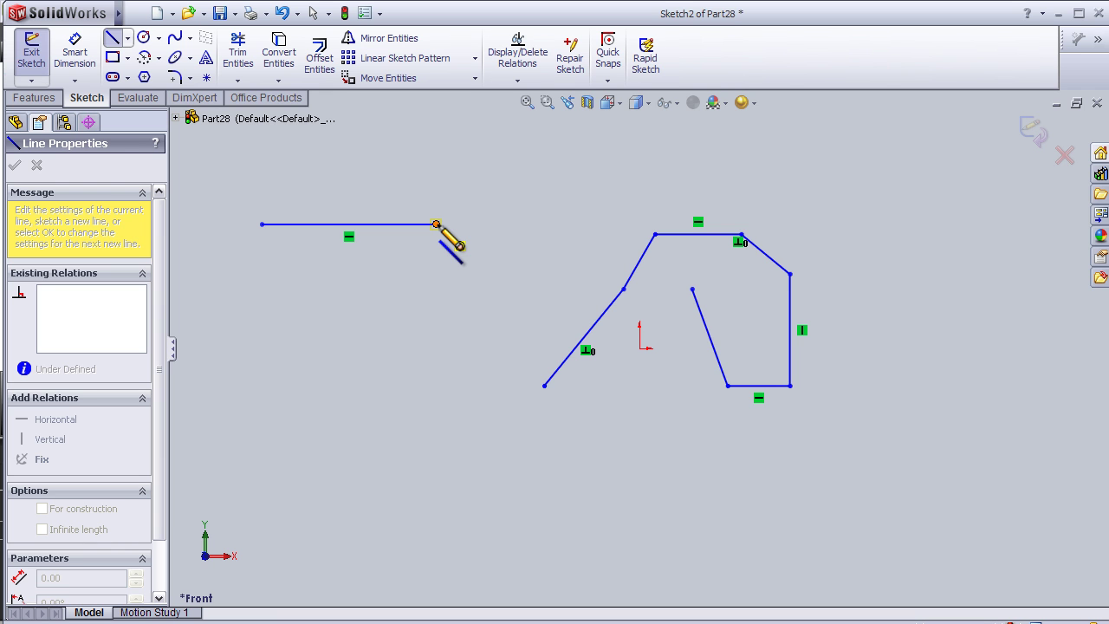
click(436, 225)
key(a)
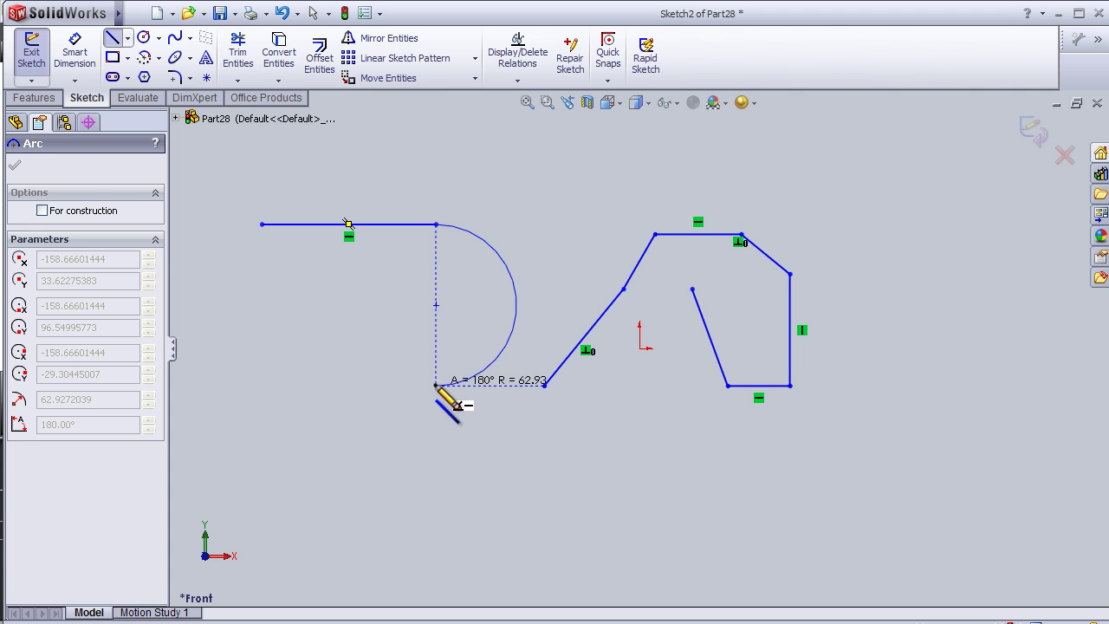
click(436, 386)
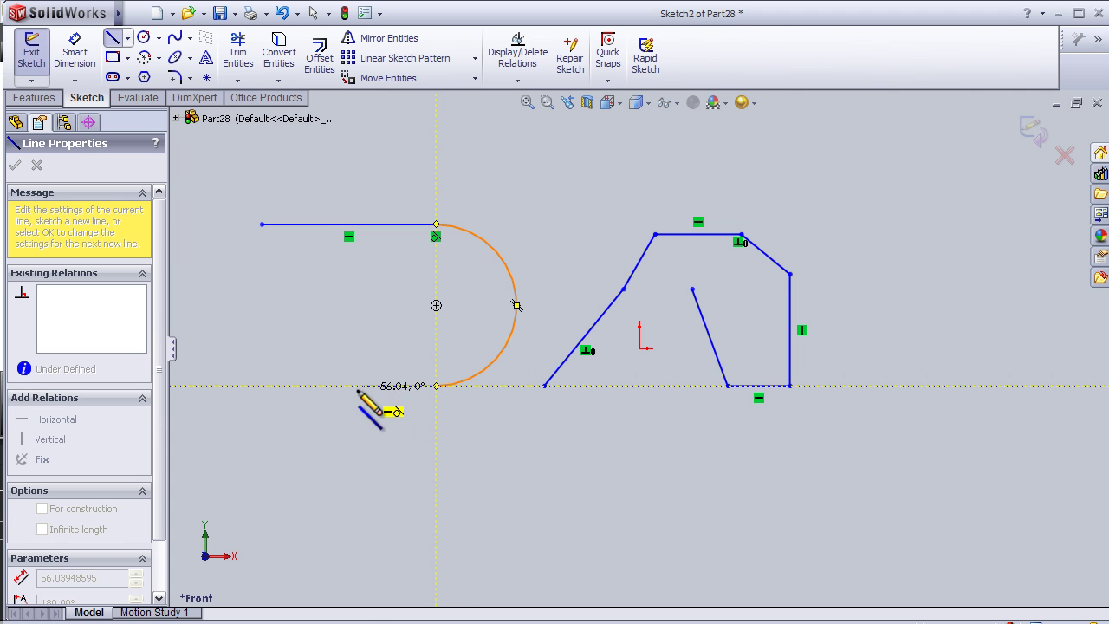
click(262, 385)
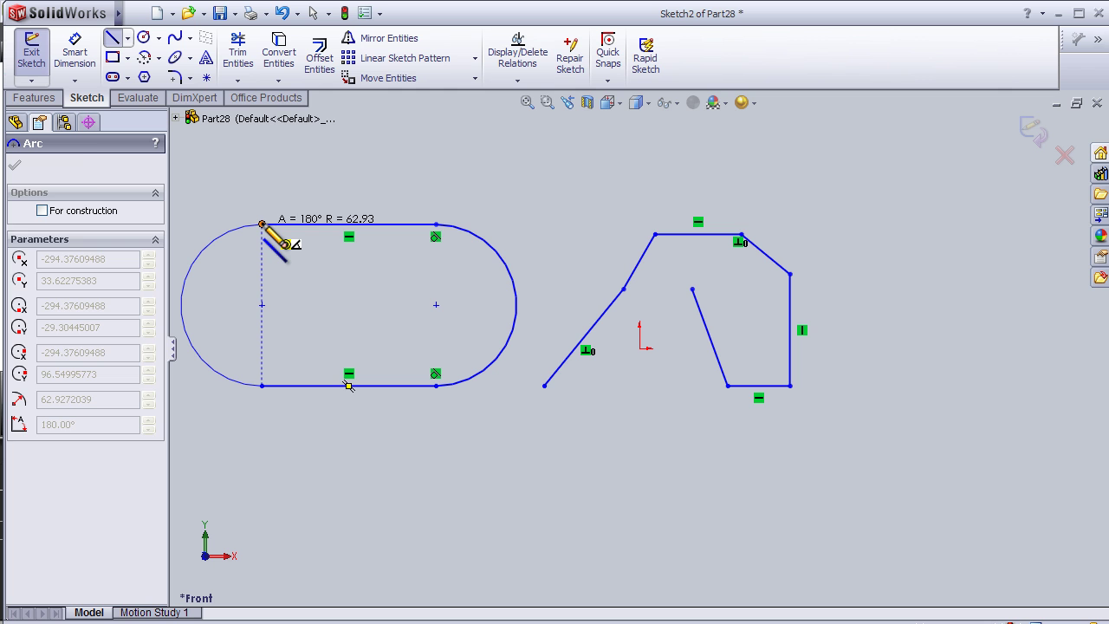
click(263, 224)
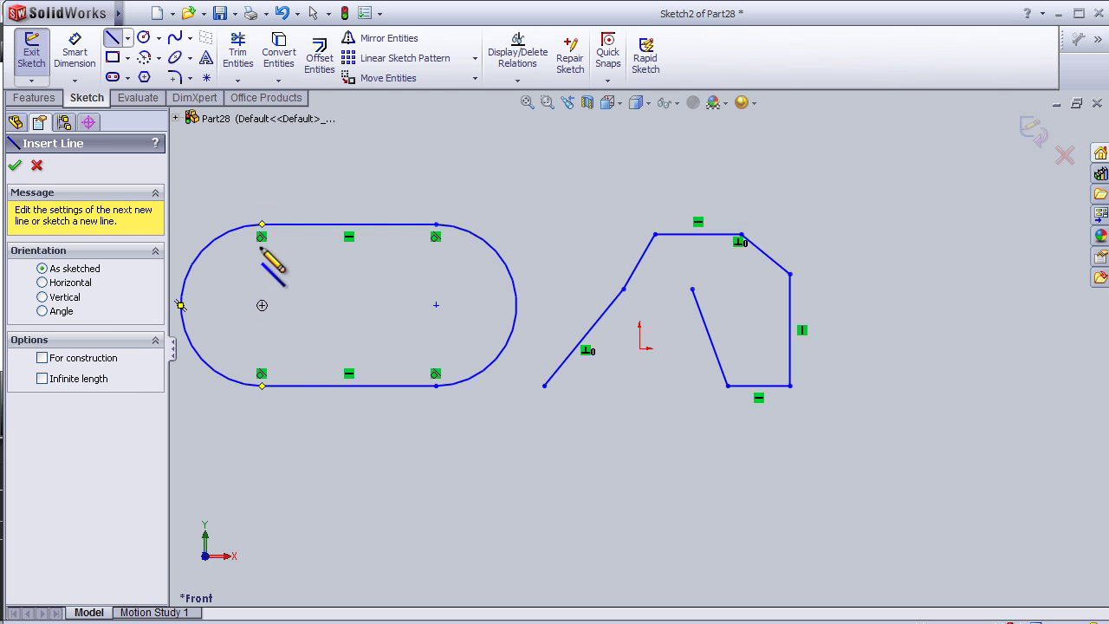
Draw a horizontal centerline through both arc centers of the slot, extending beyond its two rounded ends.
key(z)
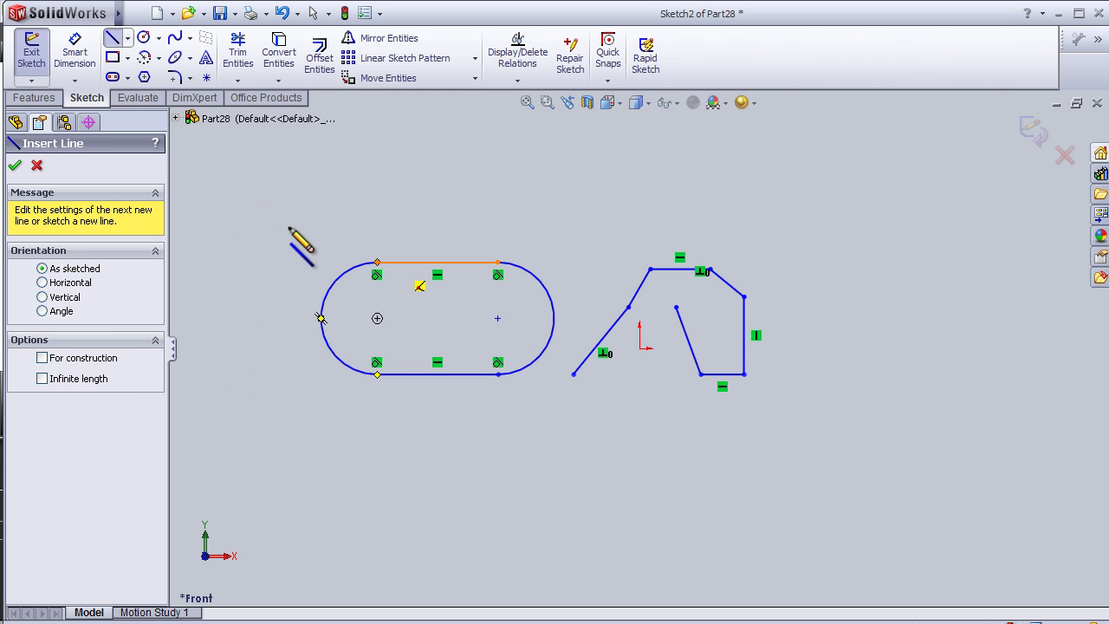
click(128, 39)
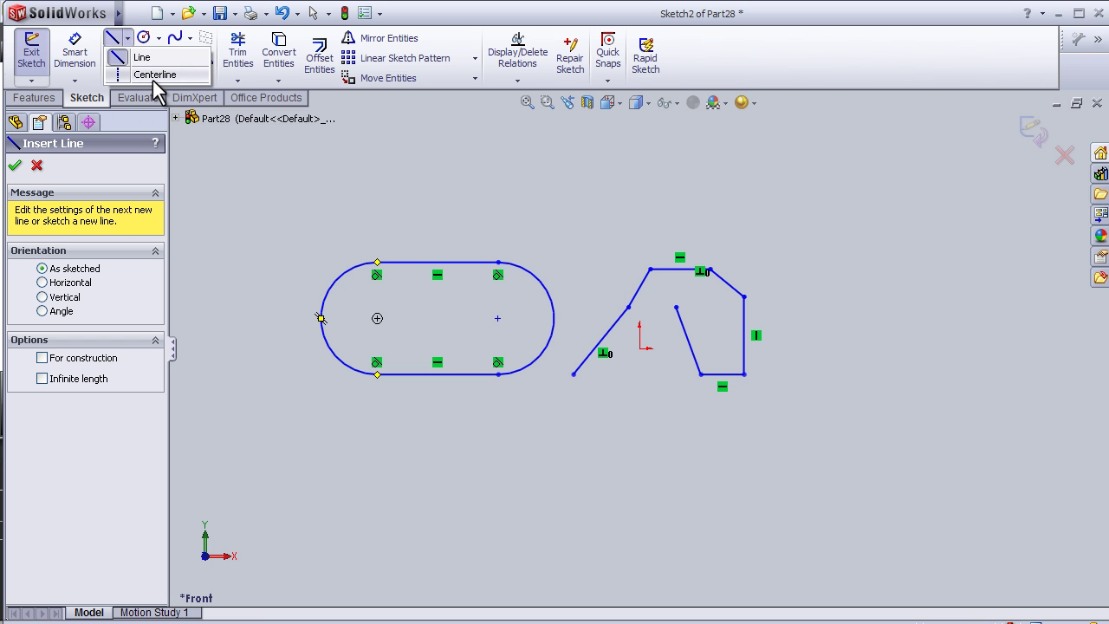
click(153, 75)
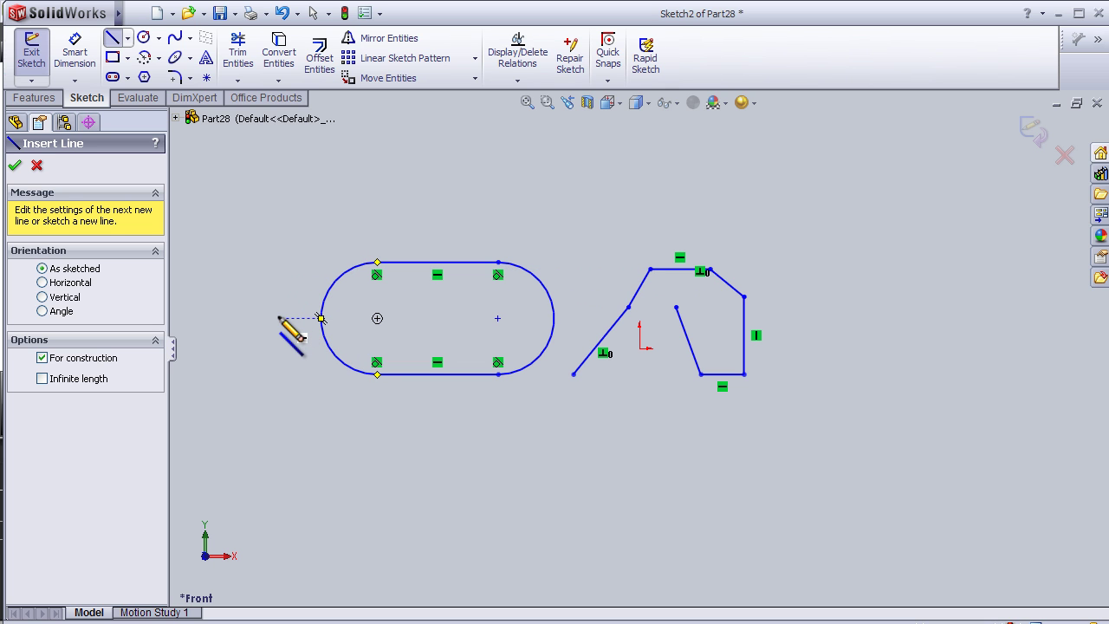
click(286, 319)
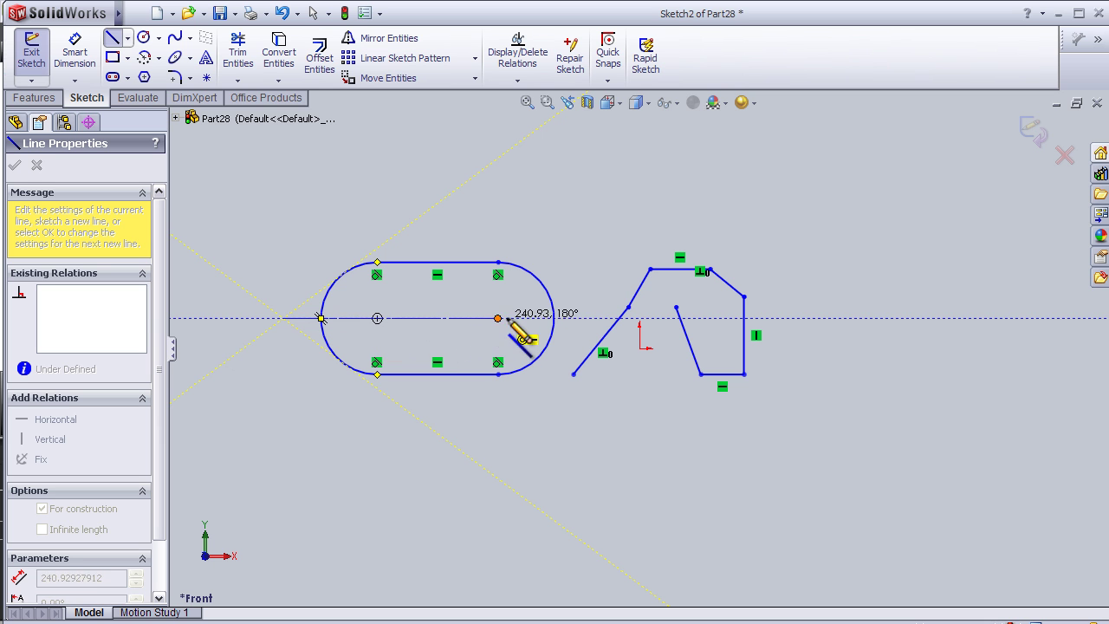
click(573, 318)
scroll(480, 405, down, 2)
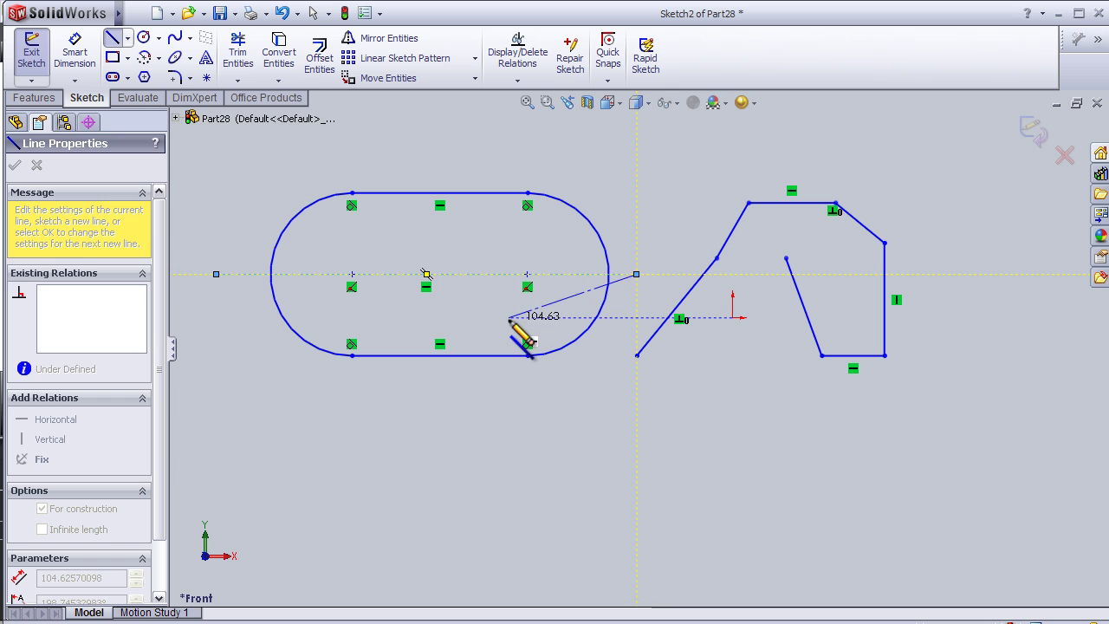
End the centerline chain and examine the horizontal, tangent and coincident relations on the slot's lines, arc centers and centerline.
key(Escape)
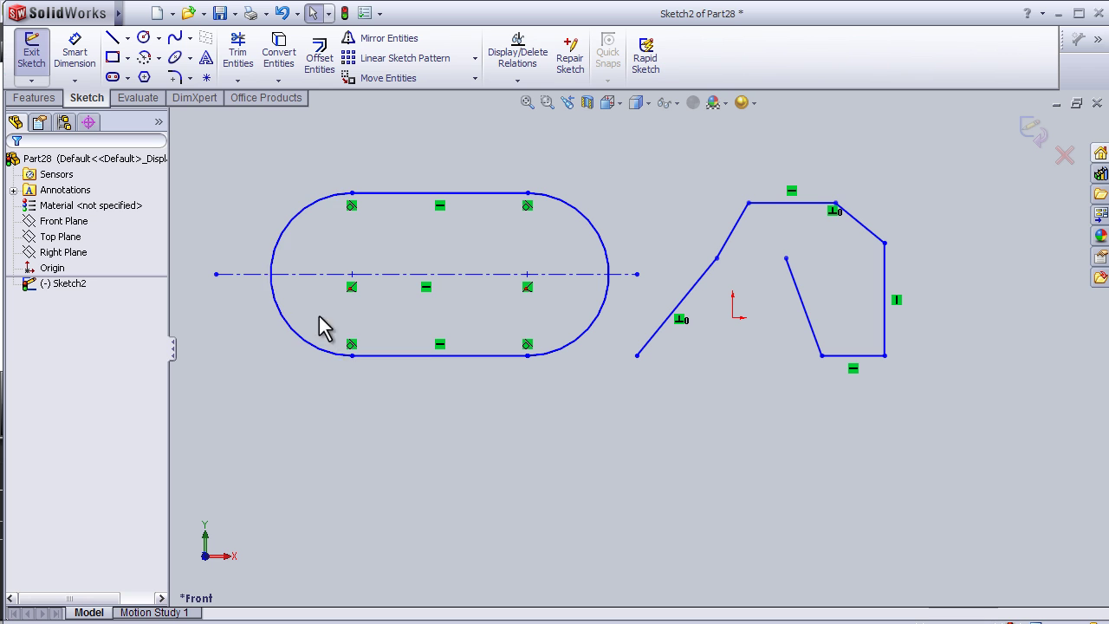
scroll(785, 413, up, 2)
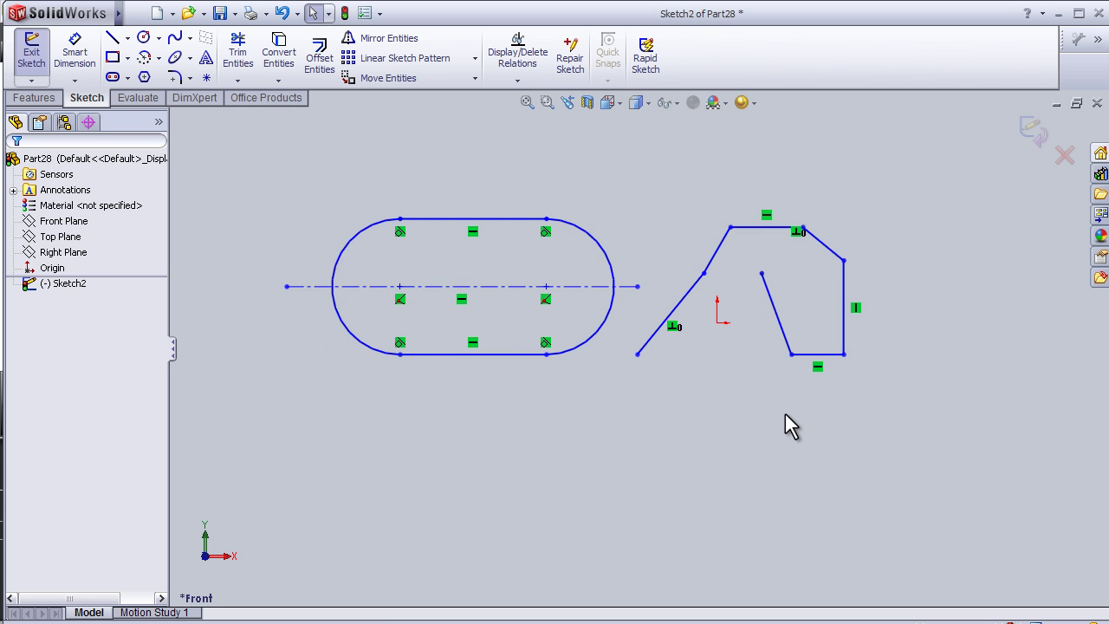
scroll(373, 450, down, 1)
scroll(402, 375, down, 1)
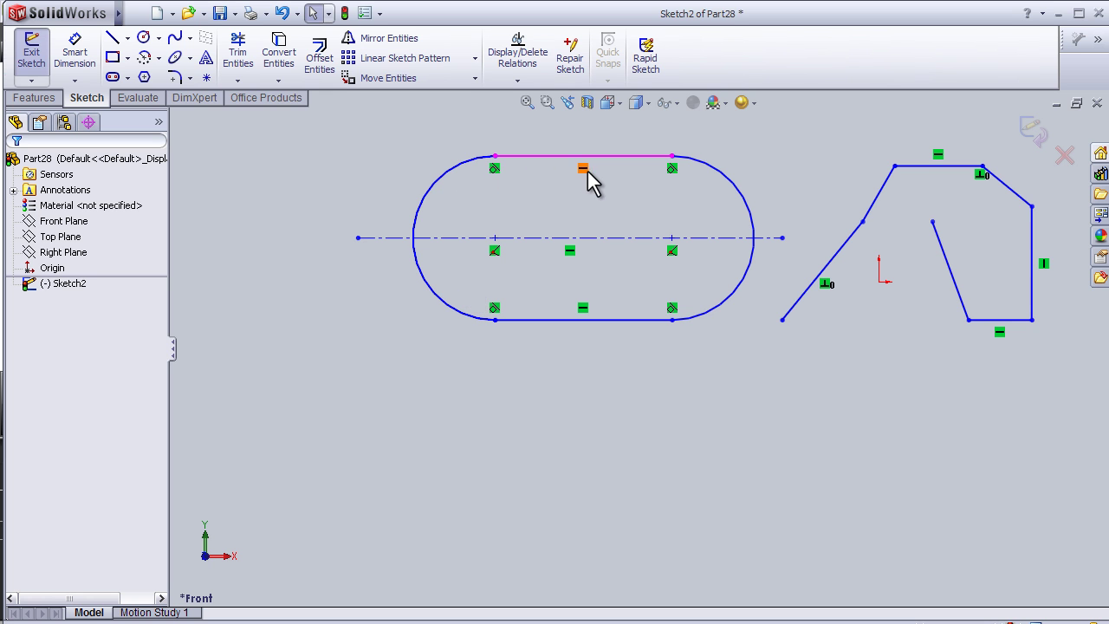
click(671, 239)
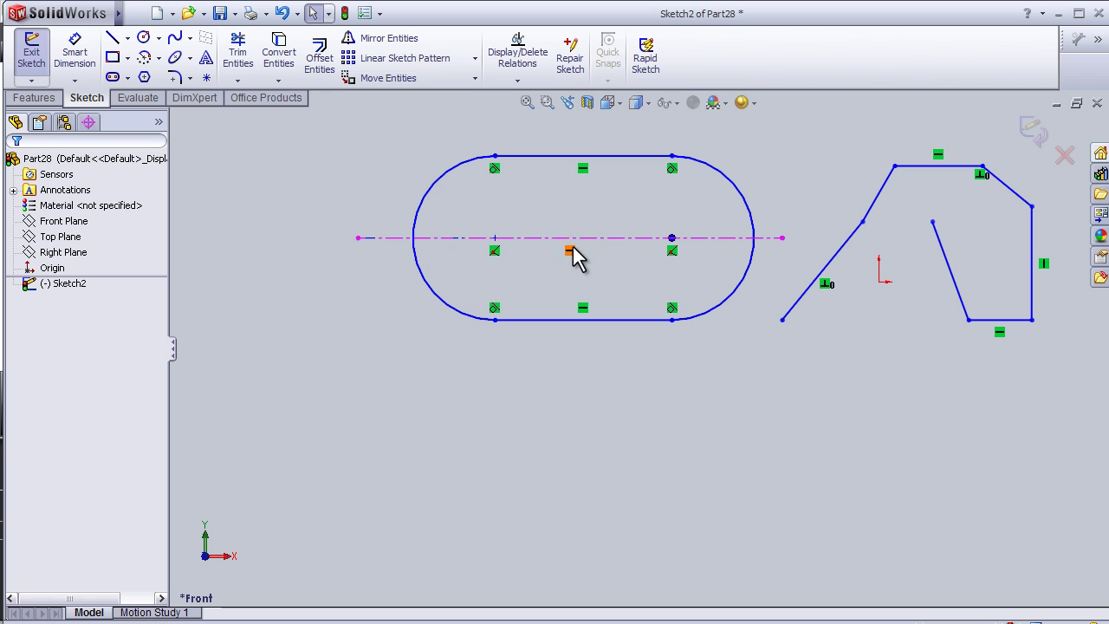
ctrl+click(495, 238)
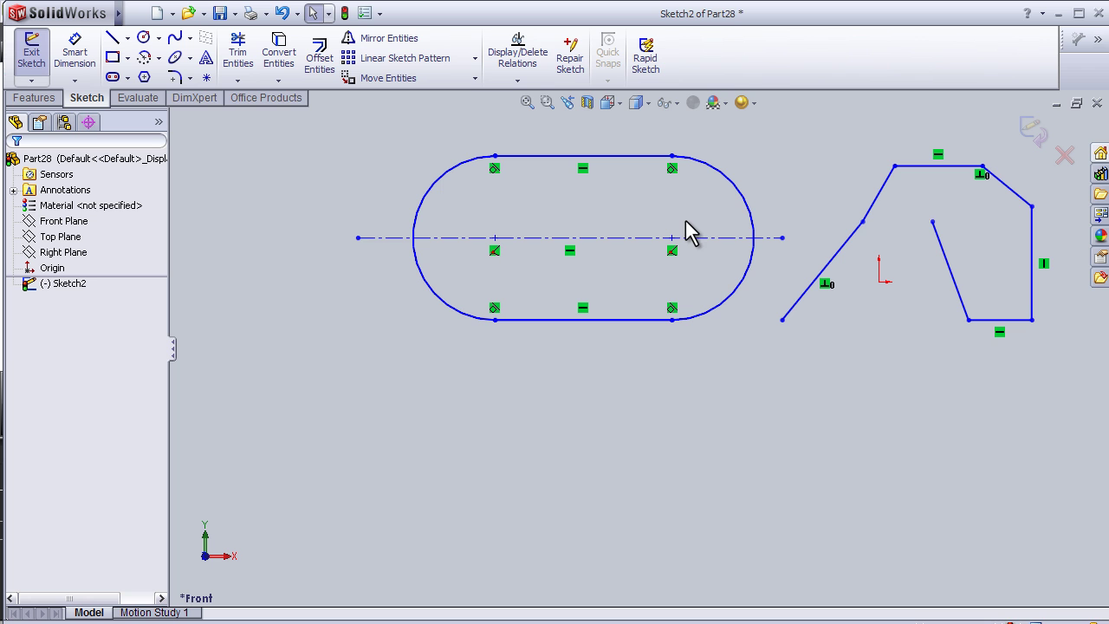
scroll(796, 328, down, 1)
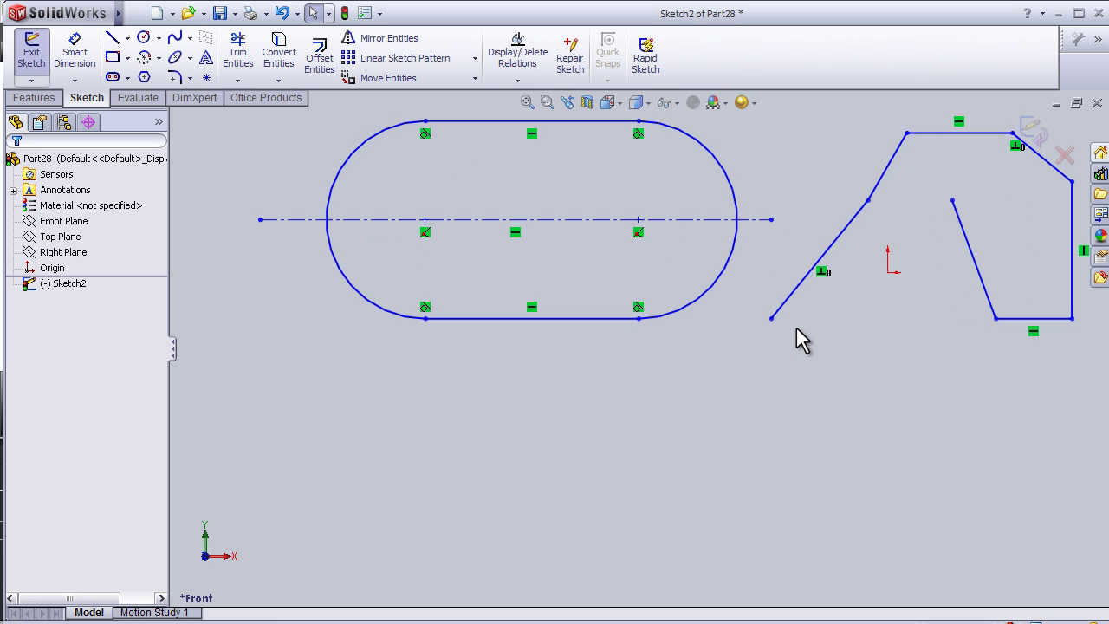
scroll(793, 334, up, 3)
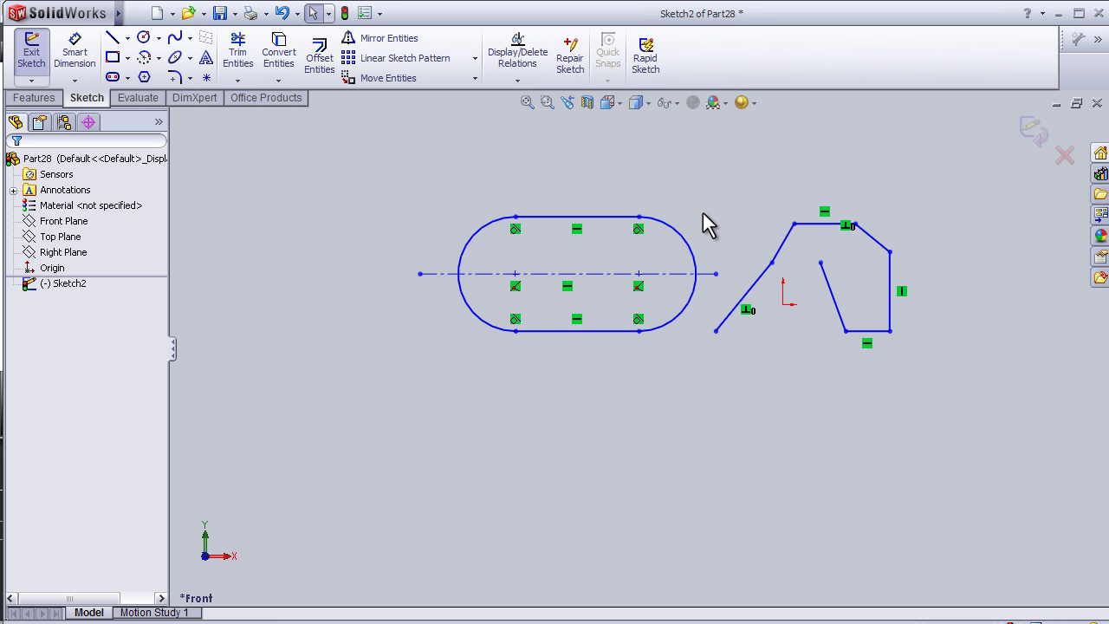